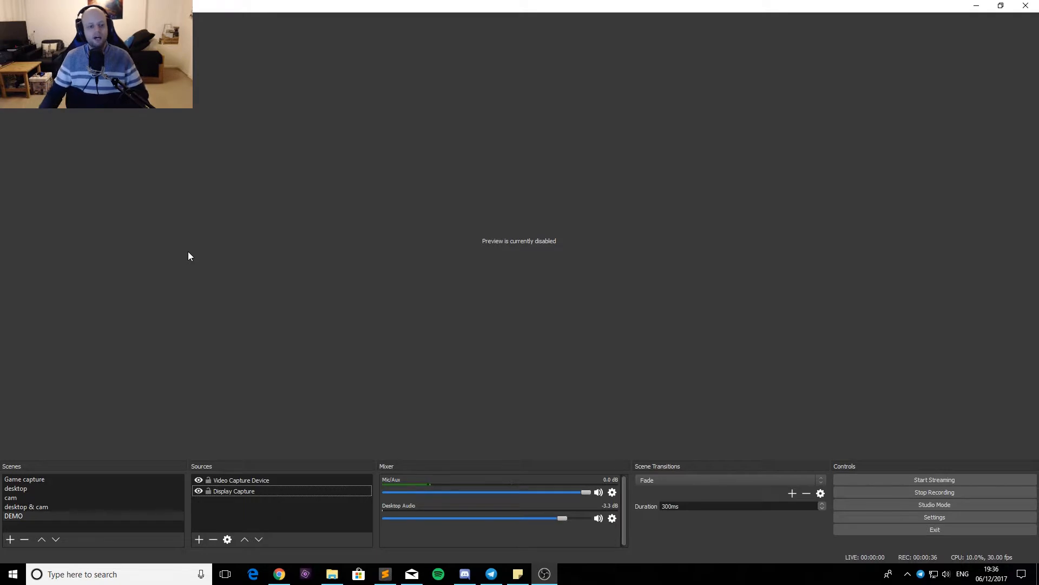
Add a new Game Capture source to the DEMO scene and dismiss its properties without changing them.
left_click(22, 516)
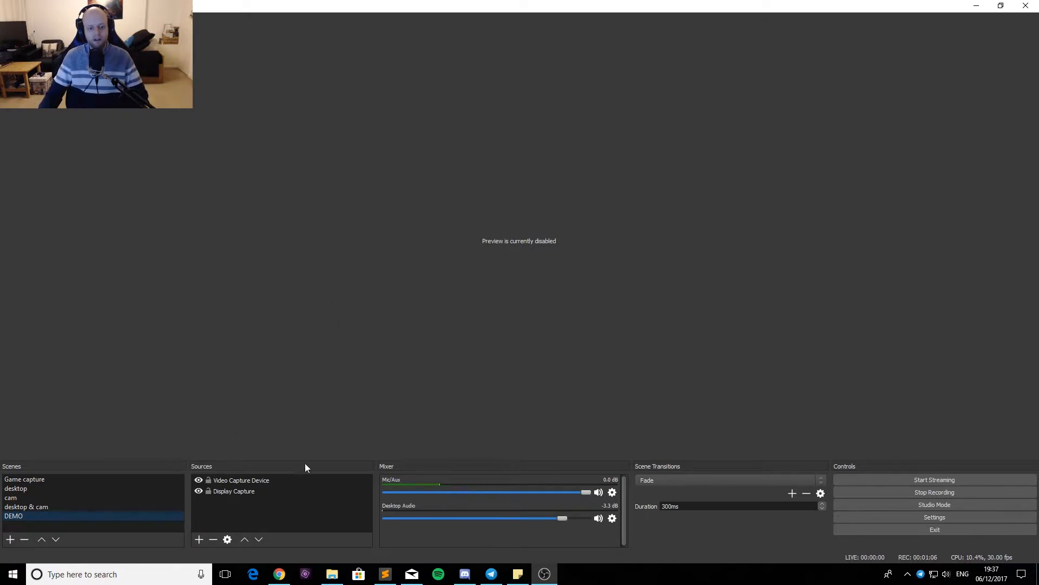
left_click(196, 539)
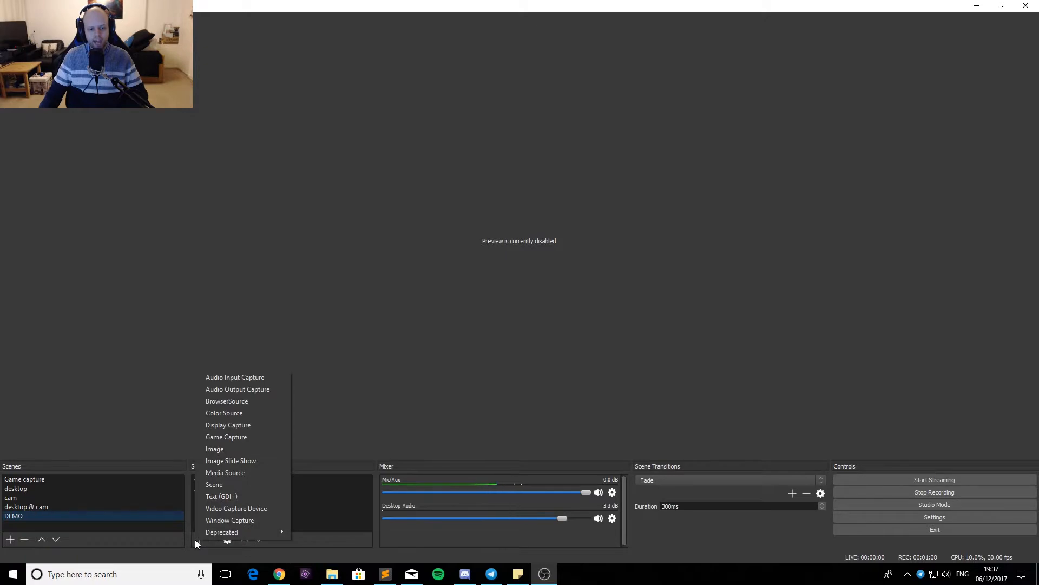
left_click(245, 436)
left_click(550, 357)
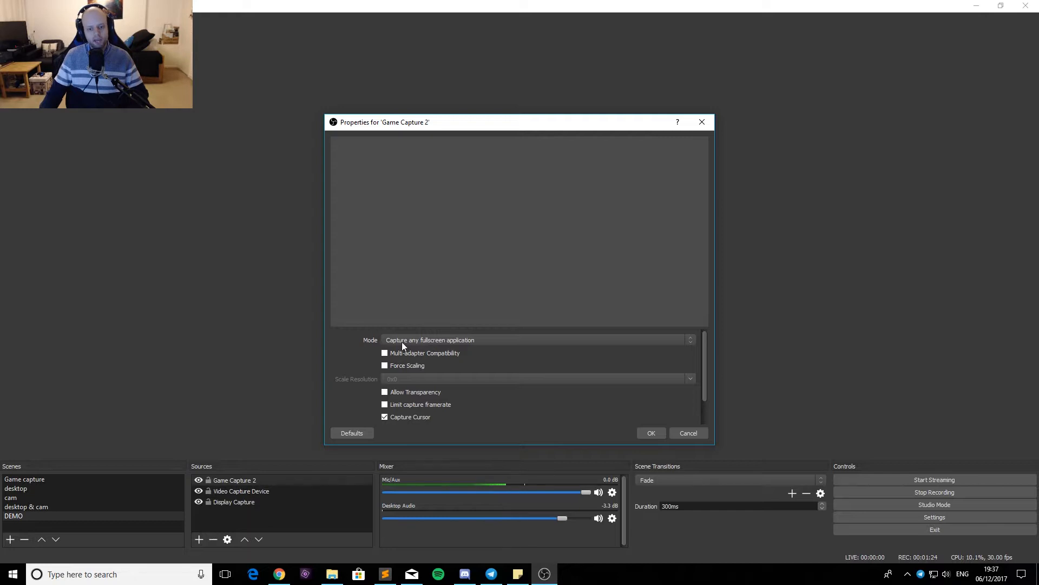
left_click(681, 432)
Remove the new Game Capture source from the DEMO scene.
left_click(230, 480)
right_click(231, 478)
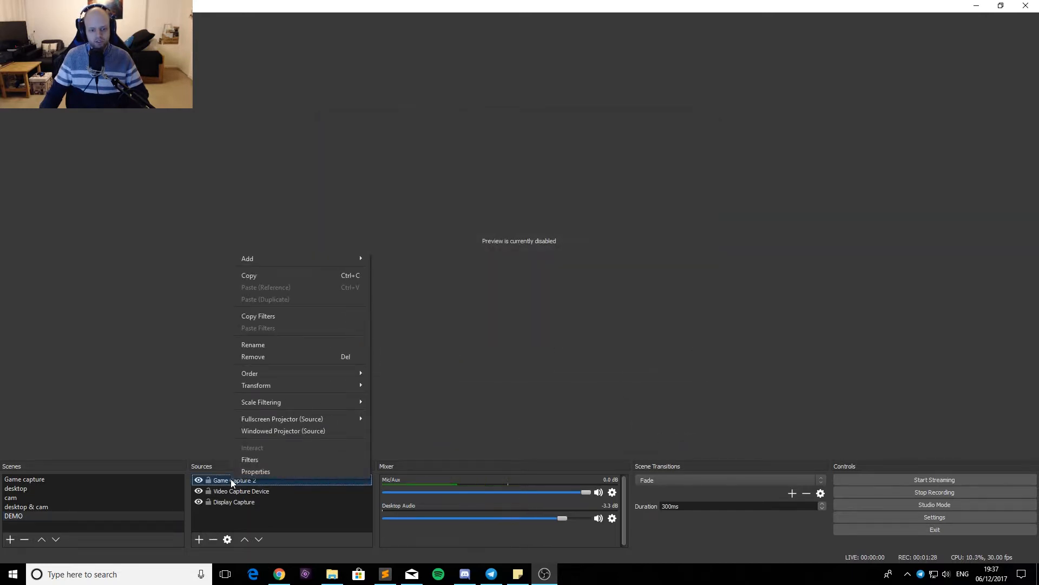
left_click(225, 482)
left_click(212, 540)
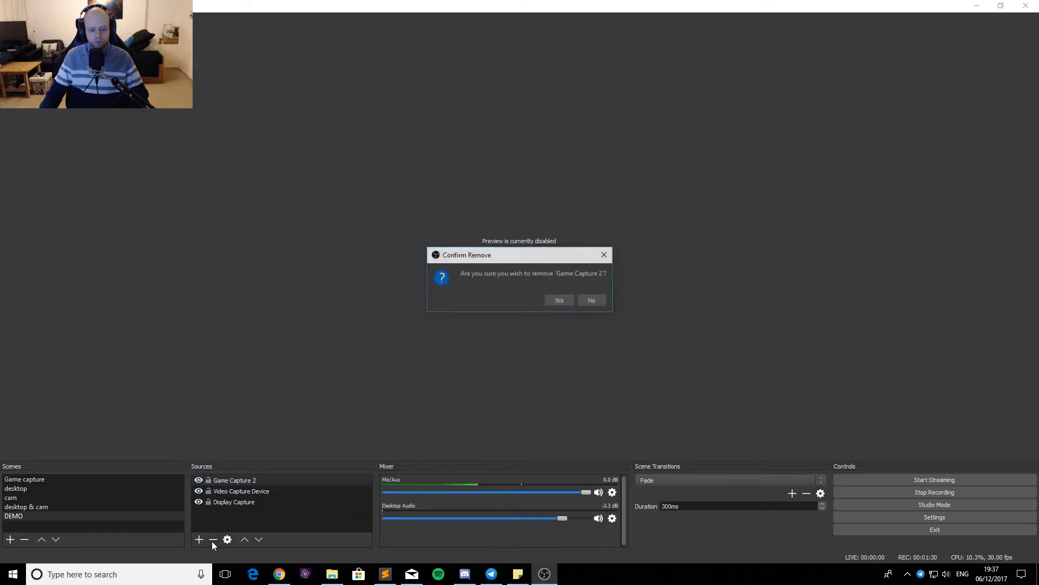
left_click(557, 299)
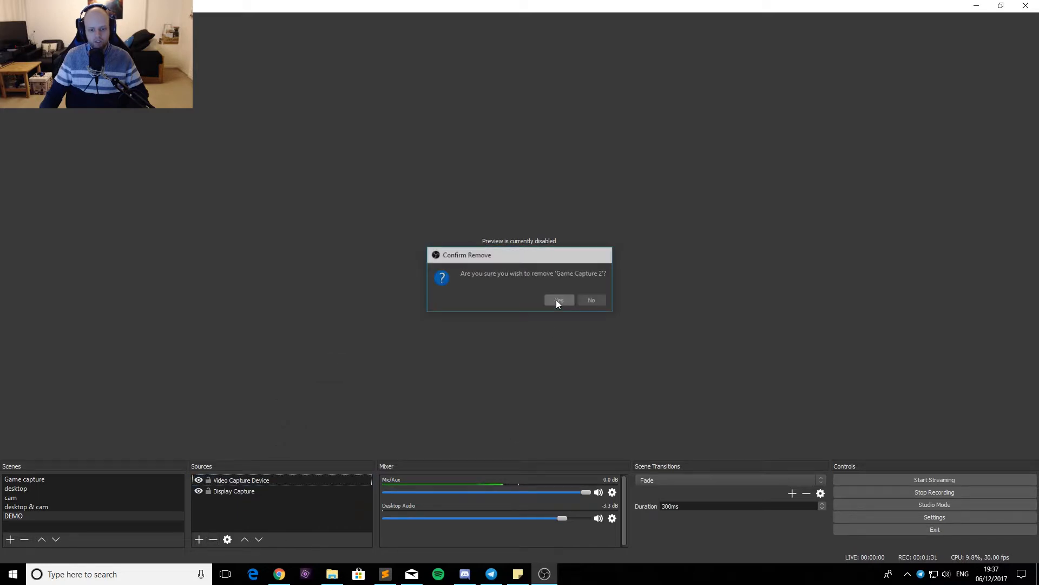
left_click(200, 539)
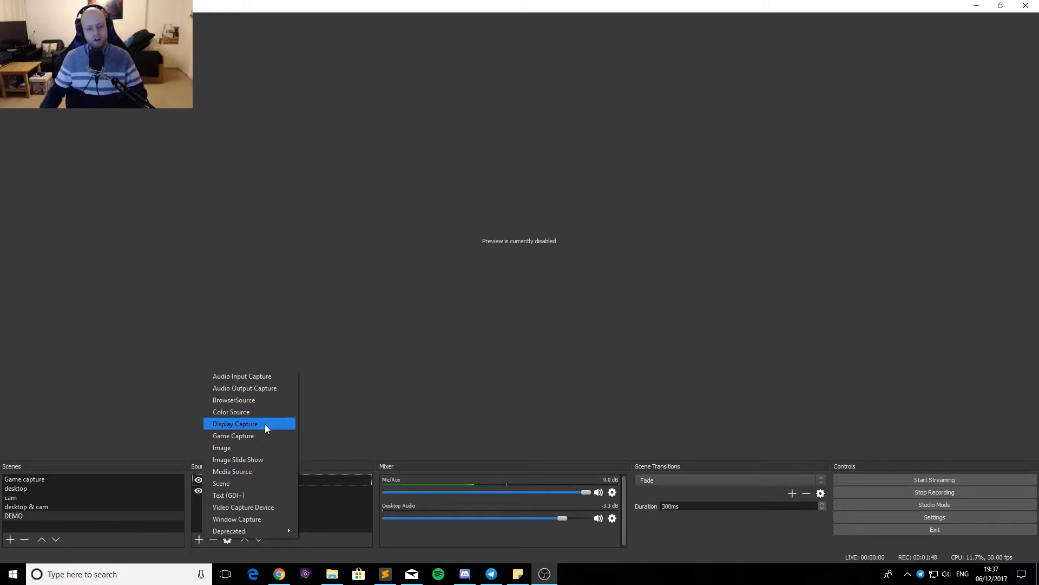
left_click(333, 516)
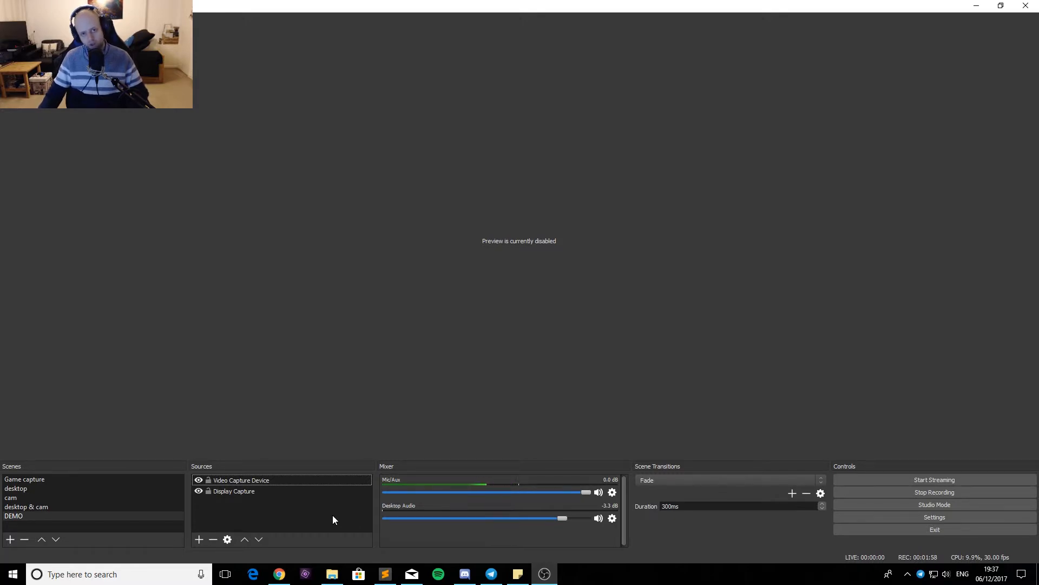
Add a new Video Capture Device source, check which capture devices it offers, and dismiss its properties.
left_click(200, 540)
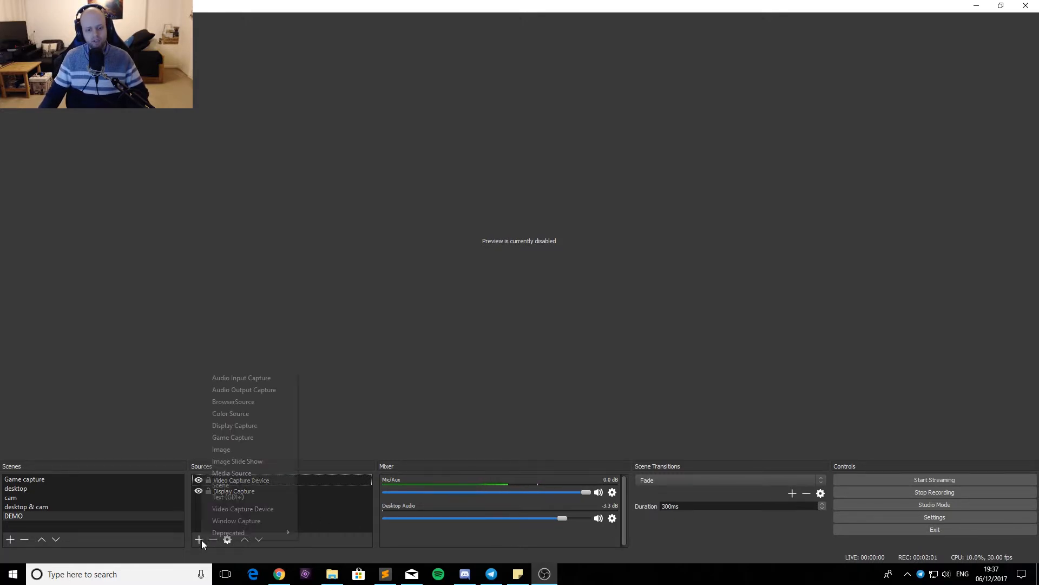
left_click(226, 511)
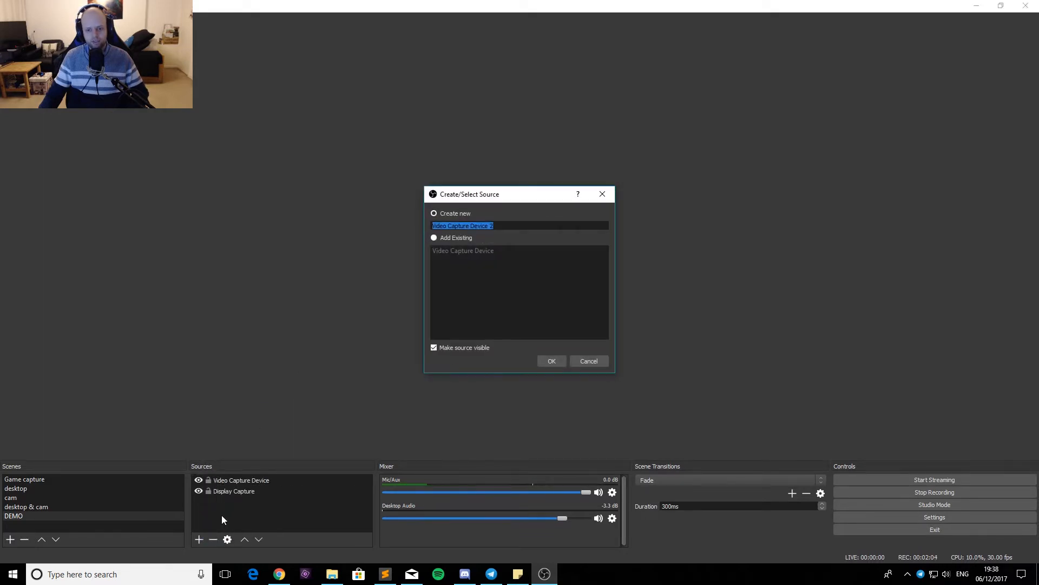
left_click(551, 360)
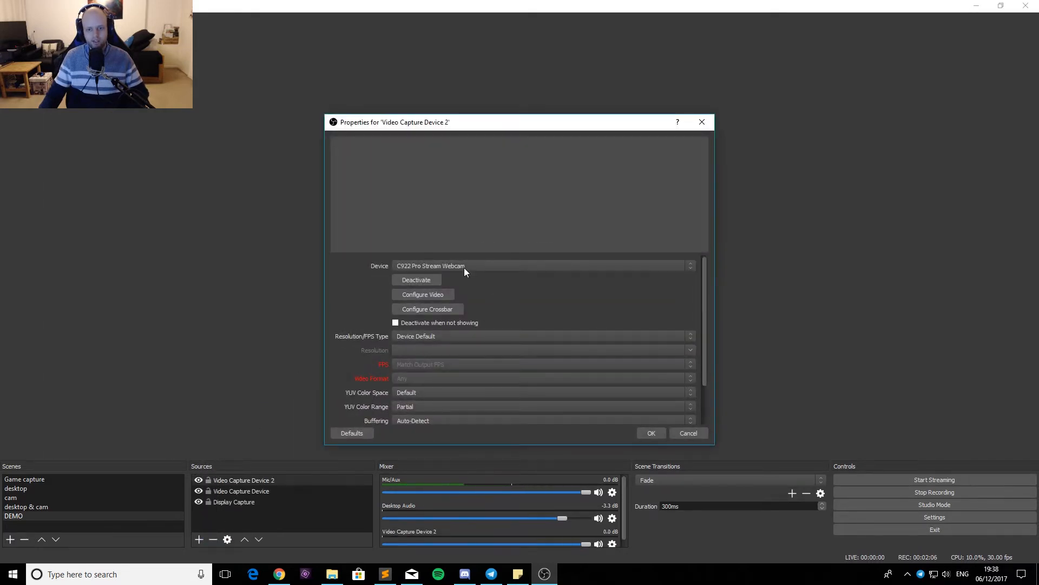
left_click(481, 267)
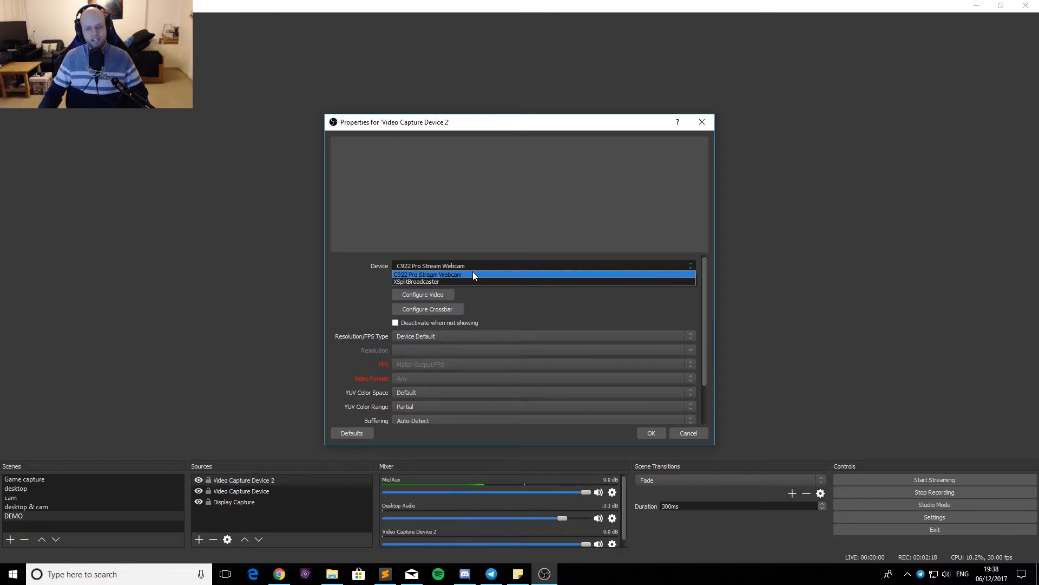
left_click(482, 266)
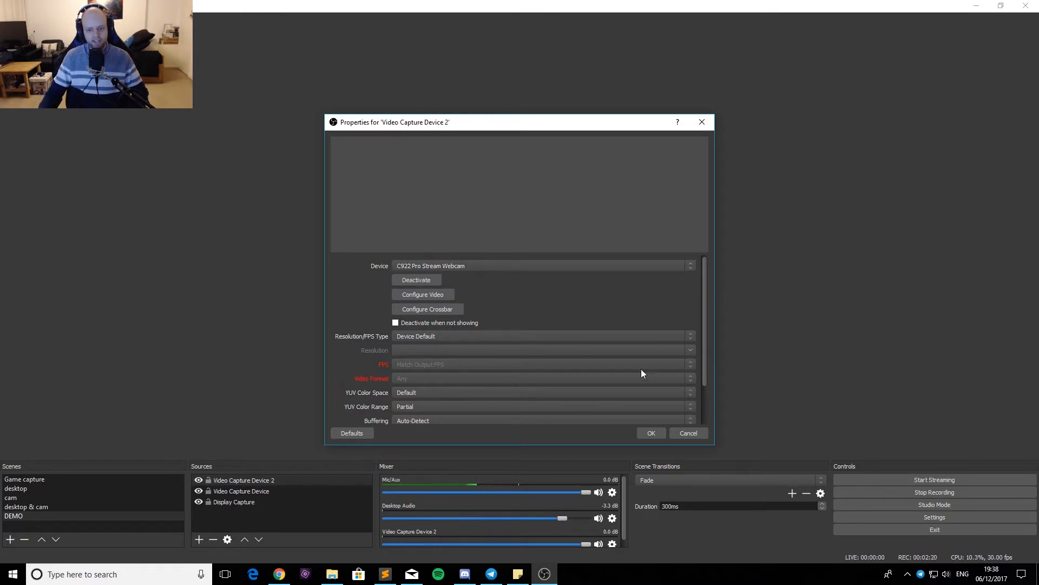
left_click(685, 432)
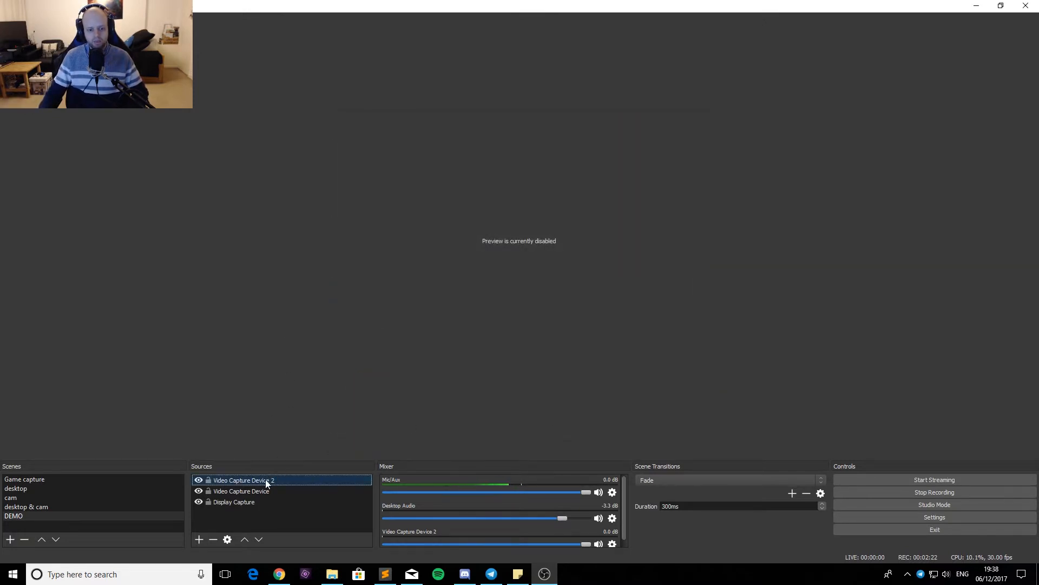
Remove the newly added second Video Capture Device source from the DEMO scene.
left_click(212, 539)
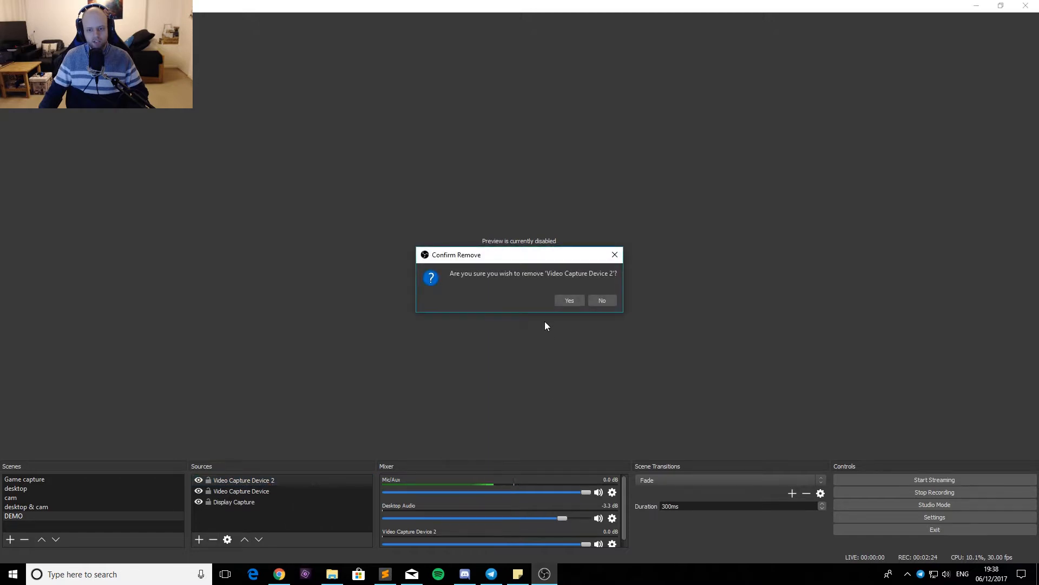
left_click(568, 301)
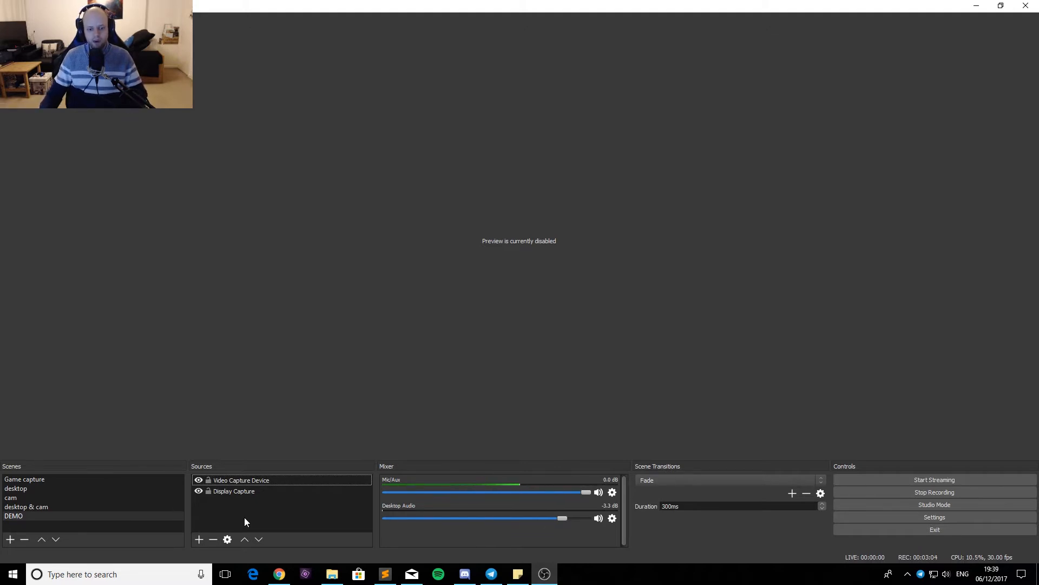
Try a new Audio Input Capture source with VoiceMeeter Output (VB-Audio VoiceMeeter VAIO) as its device, and cancel its properties.
left_click(199, 540)
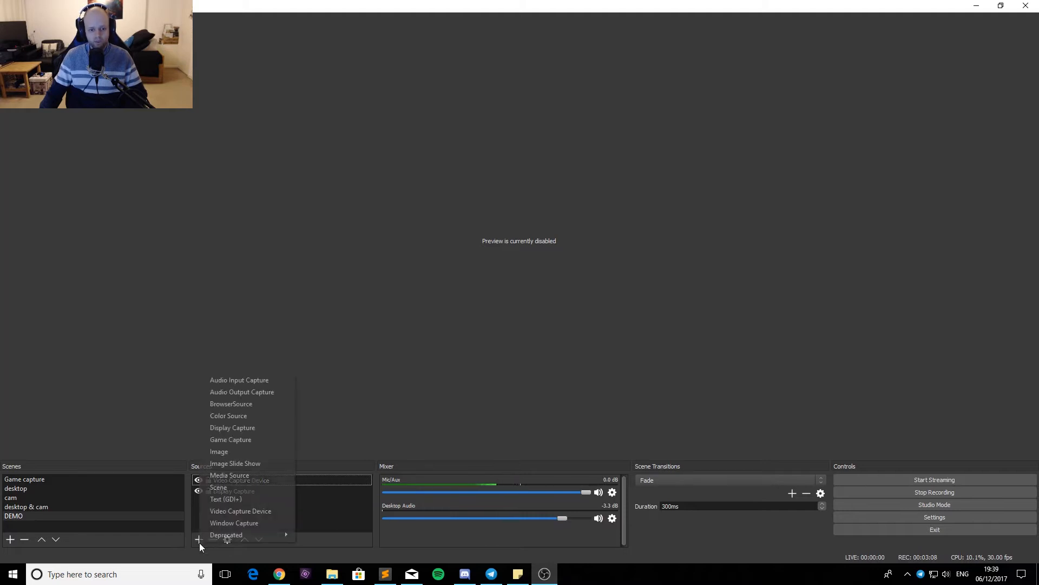
left_click(235, 382)
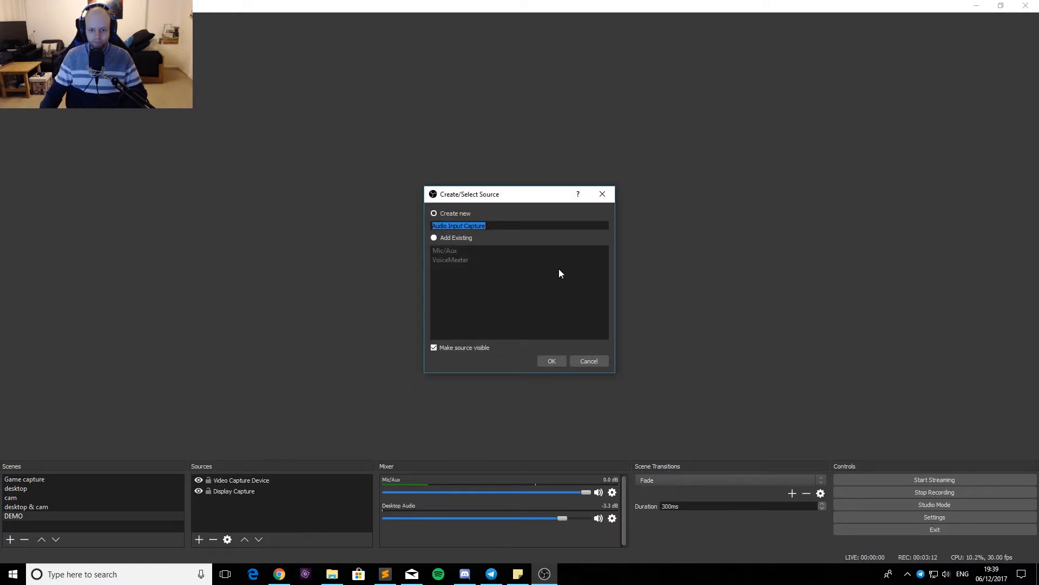
left_click(552, 360)
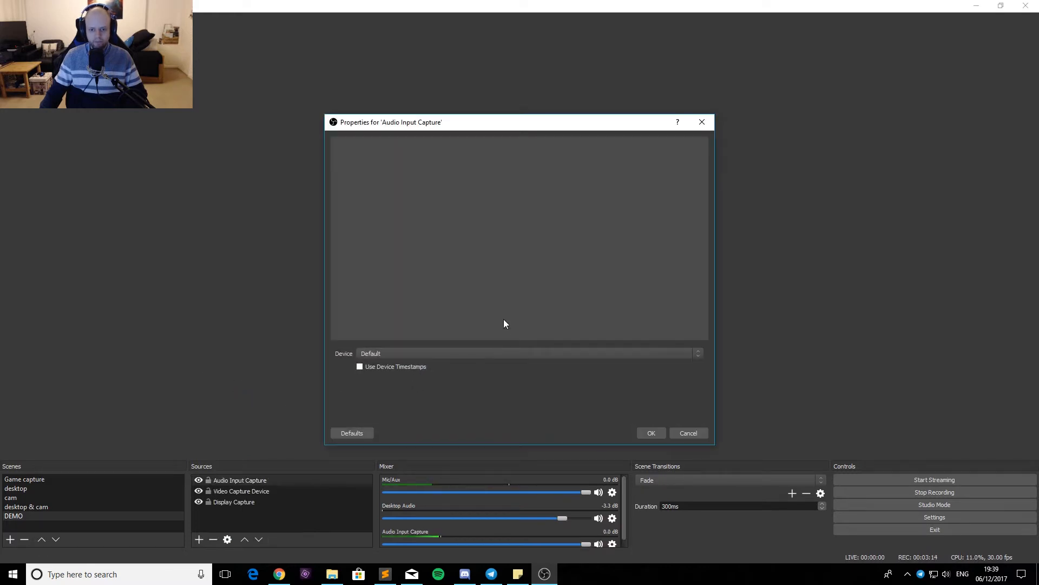
left_click(480, 354)
left_click(449, 384)
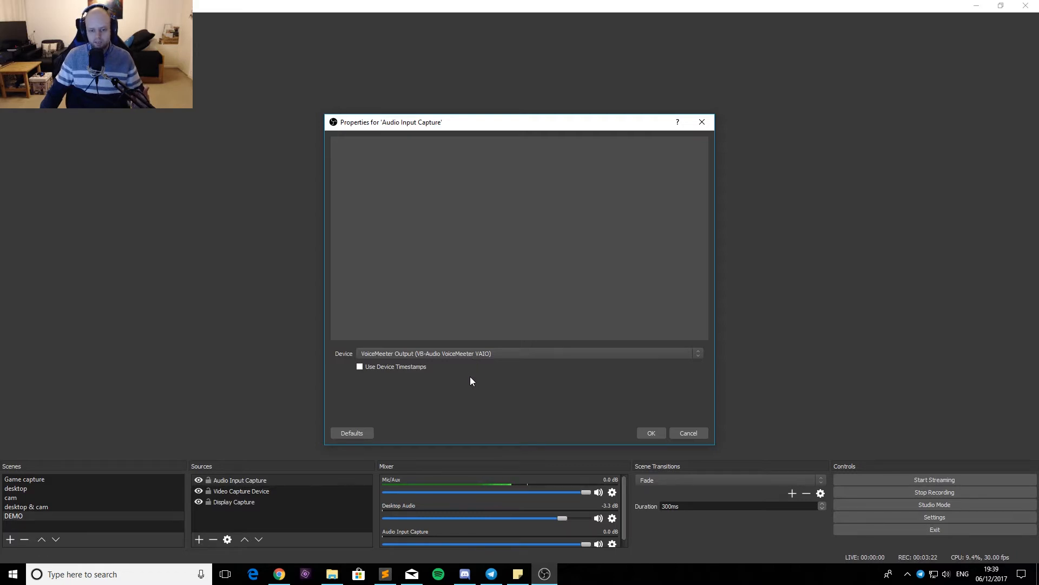
left_click(687, 432)
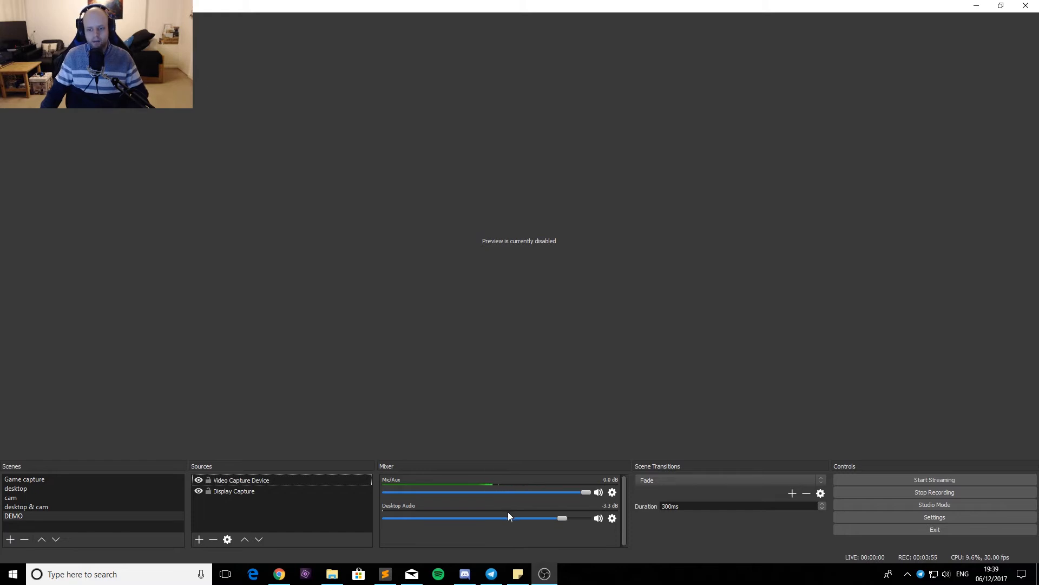
left_click(612, 492)
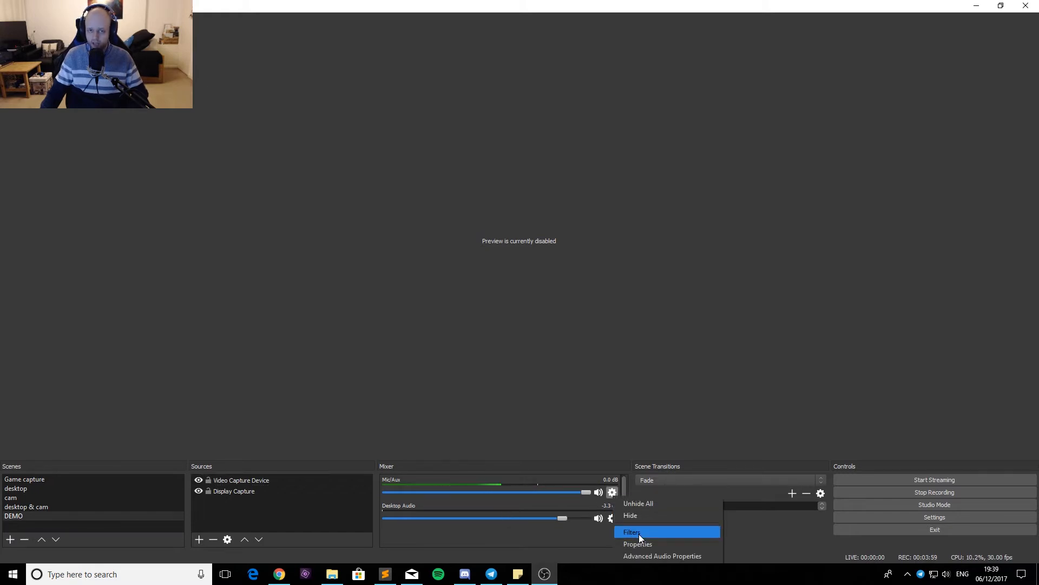
left_click(607, 389)
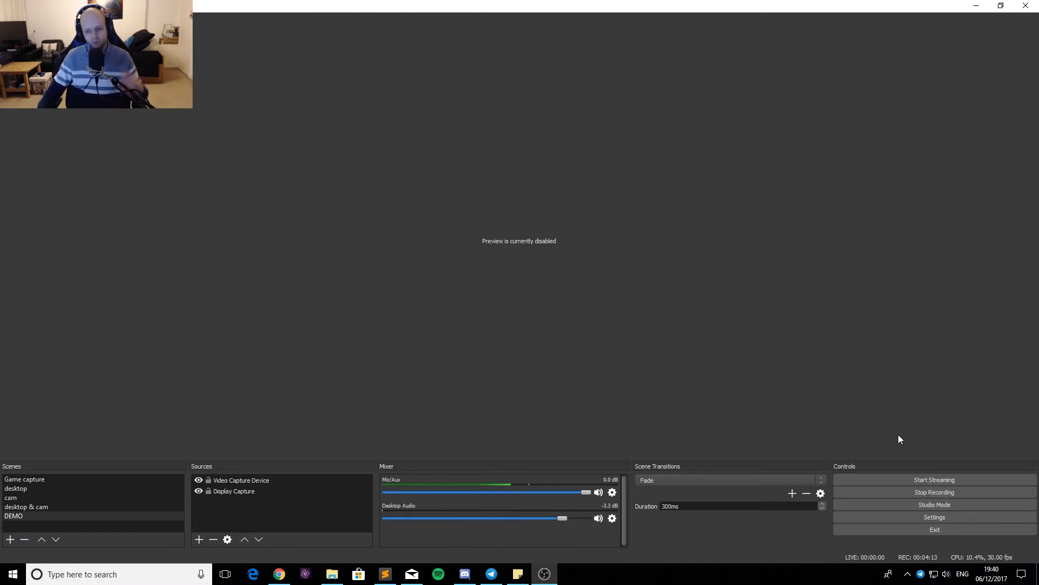
Review the streaming and recording output settings and the audio device settings, and leave the settings without changes.
left_click(924, 518)
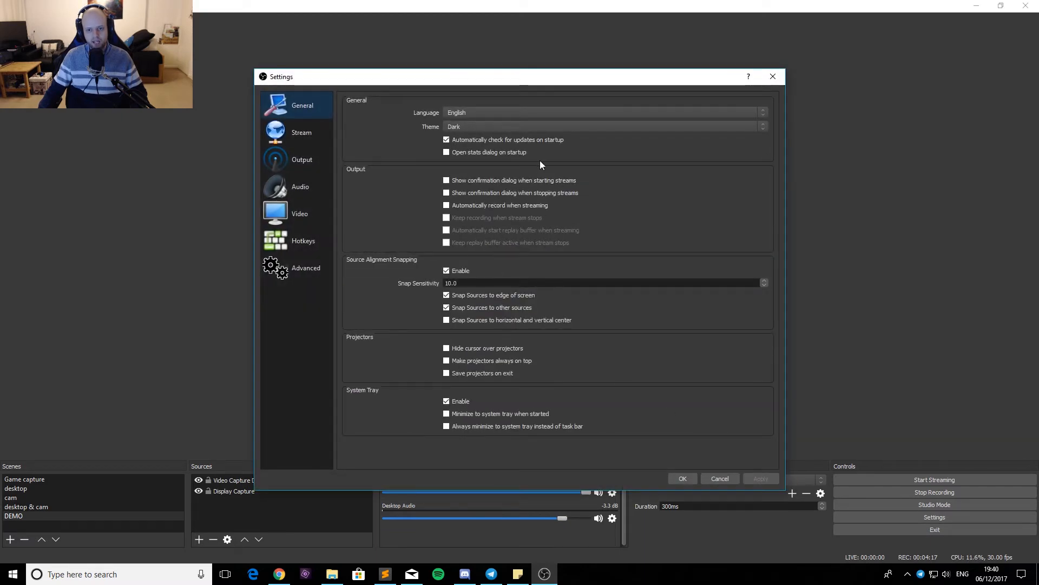
left_click(305, 160)
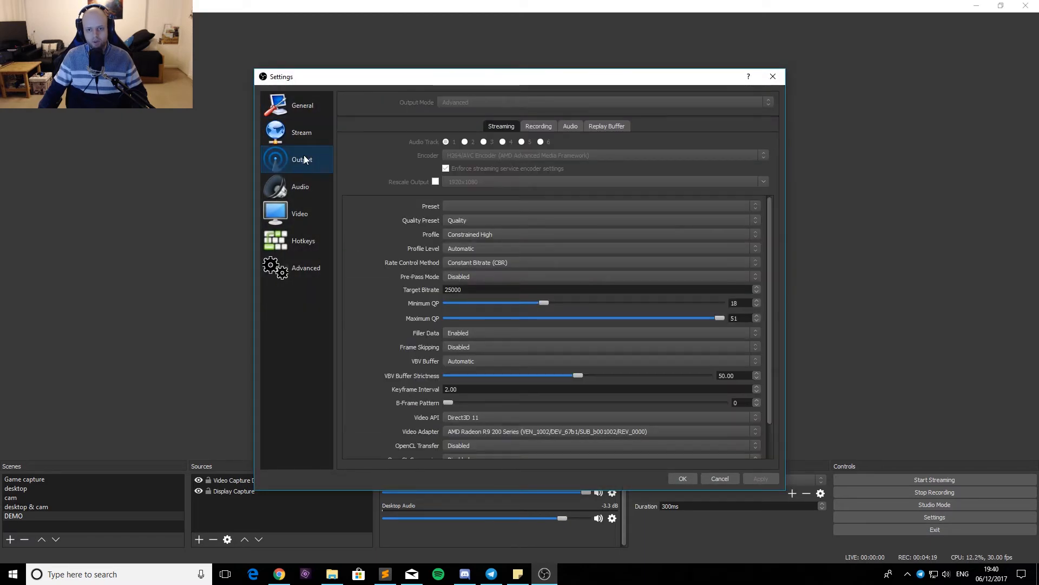
left_click(543, 126)
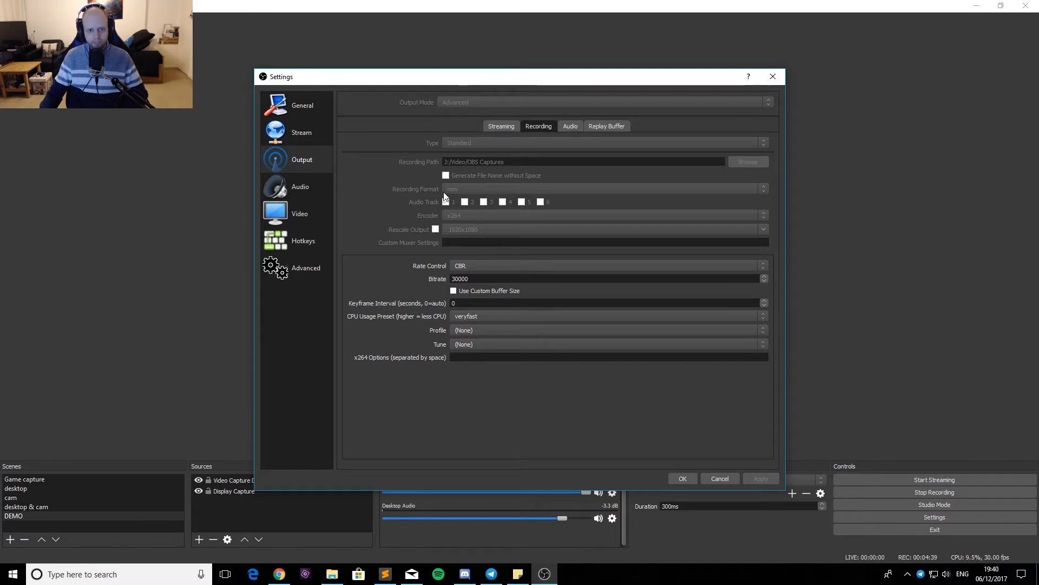
left_click(303, 186)
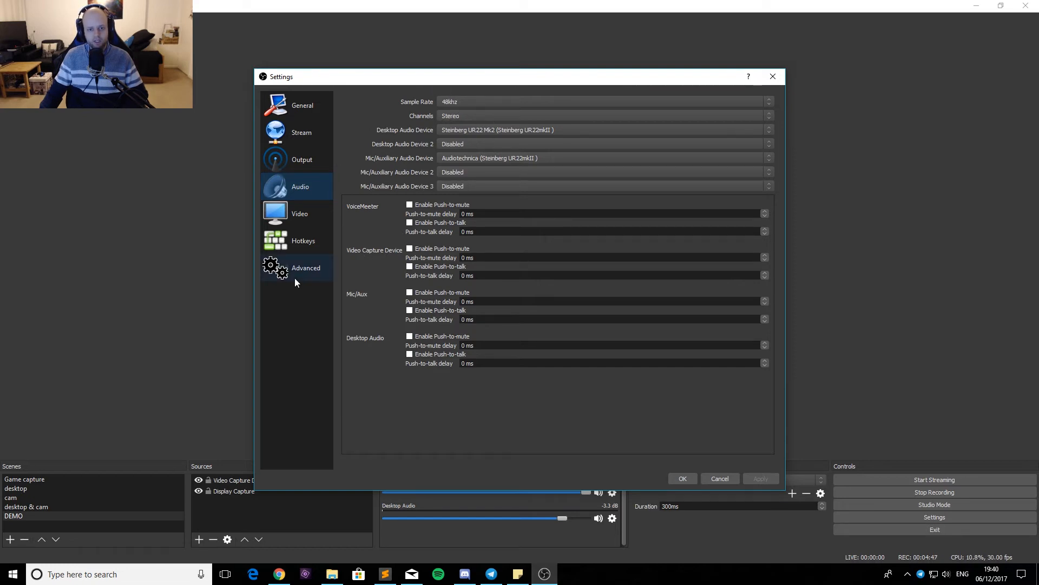
left_click(709, 476)
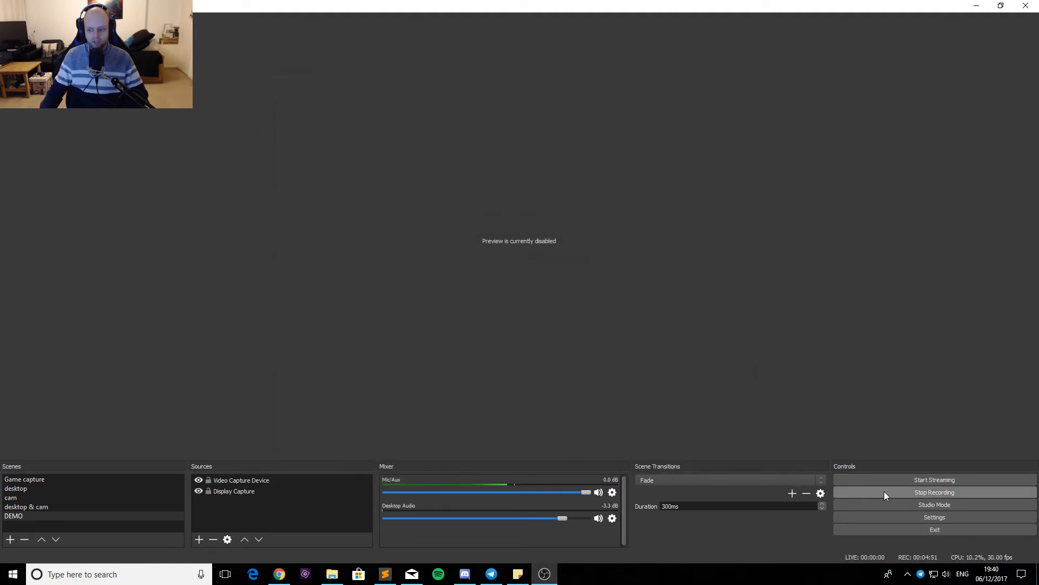